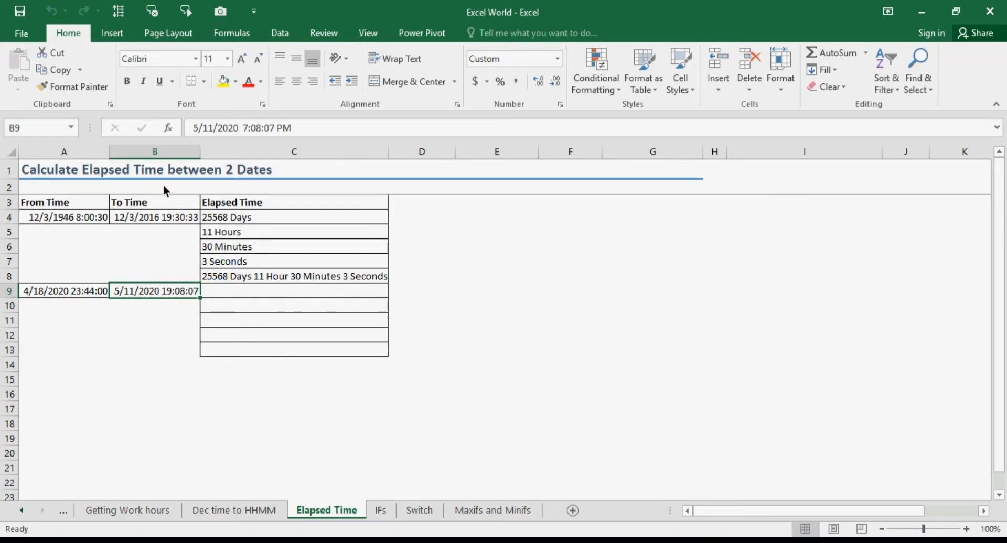
Step: Enter the formula =INT(B9-A9)& "Days" in cell C9 to calculate the elapsed days between the two dates
click(250, 292)
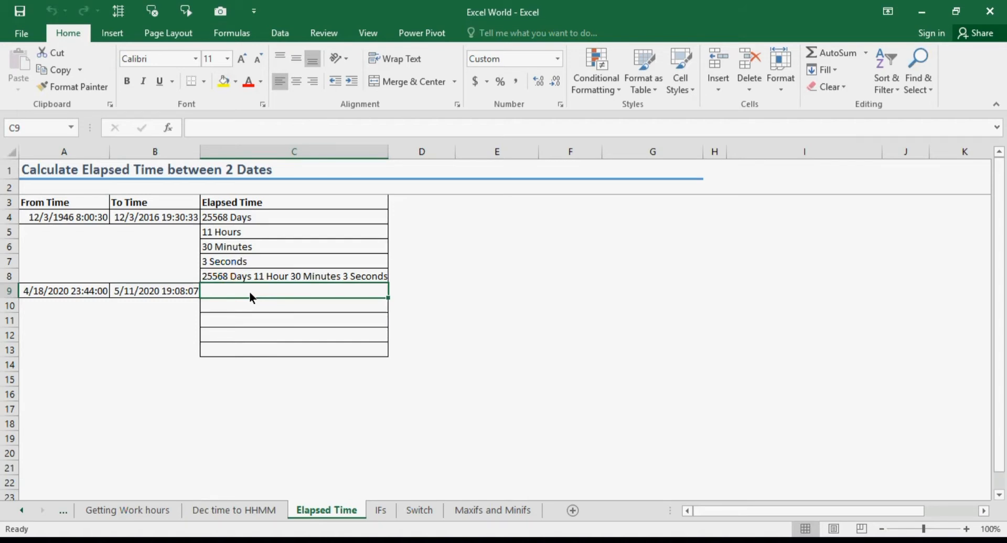
text(=int()
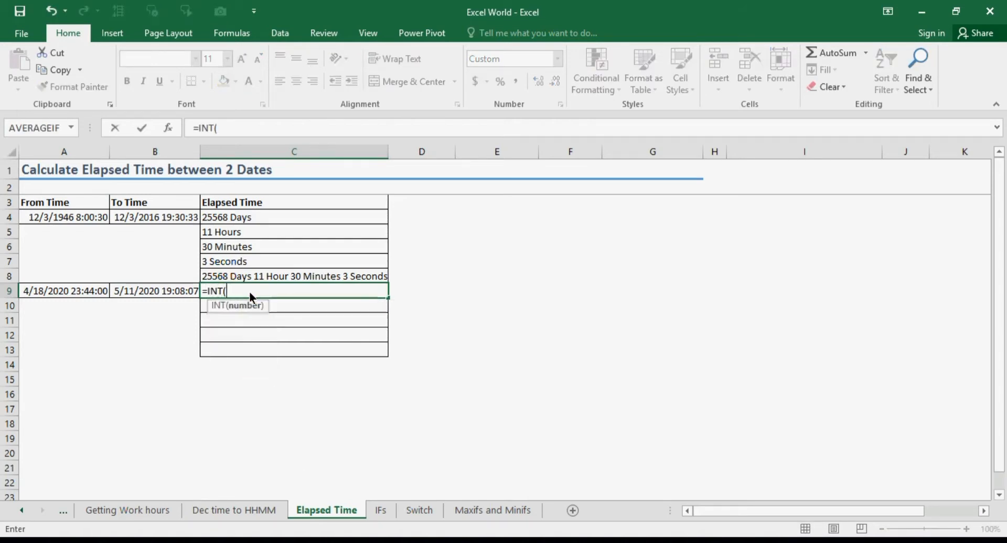
click(161, 293)
text(-)
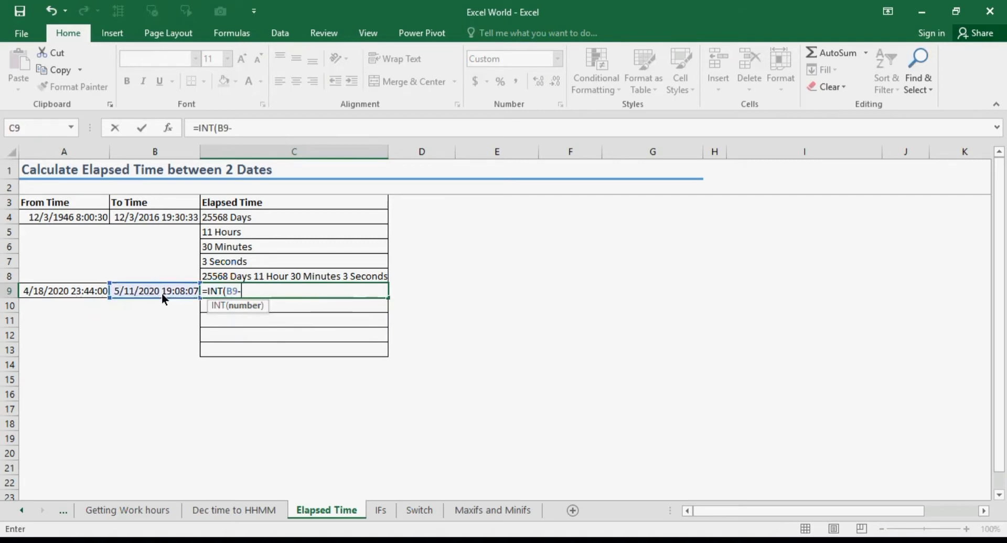
click(93, 287)
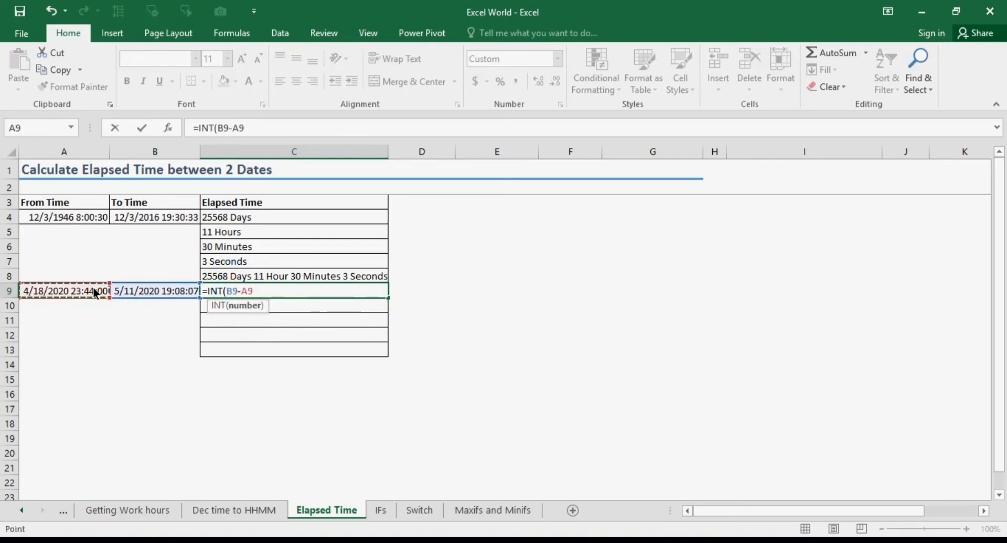
text()&)
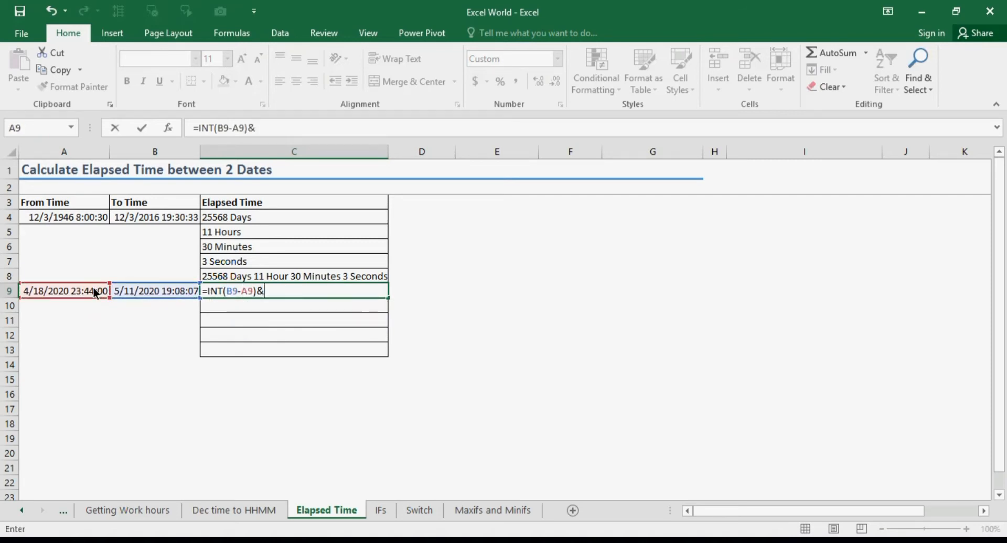
text( "Days")
key(Return)
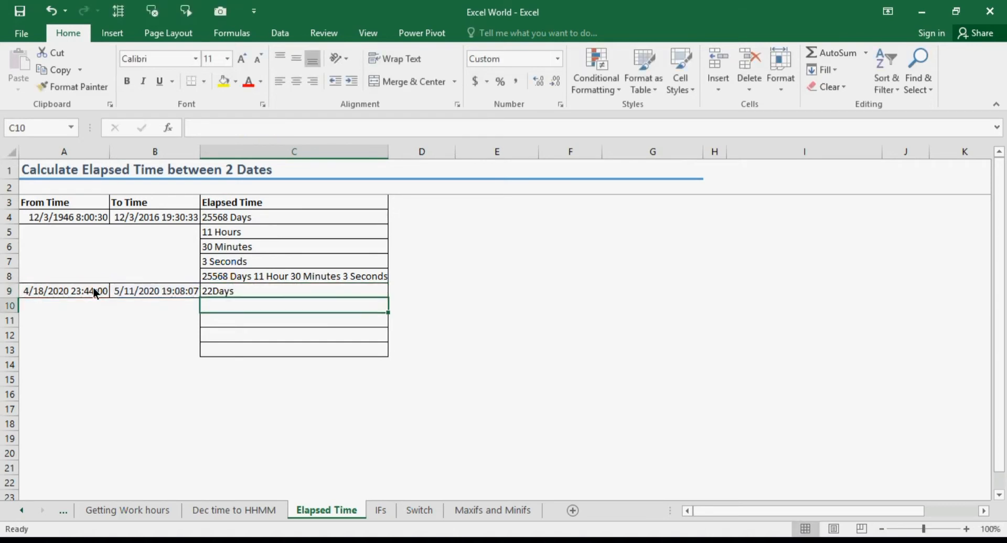
Step: Add a space before the word Days inside the quoted text of the C9 formula
key(Up)
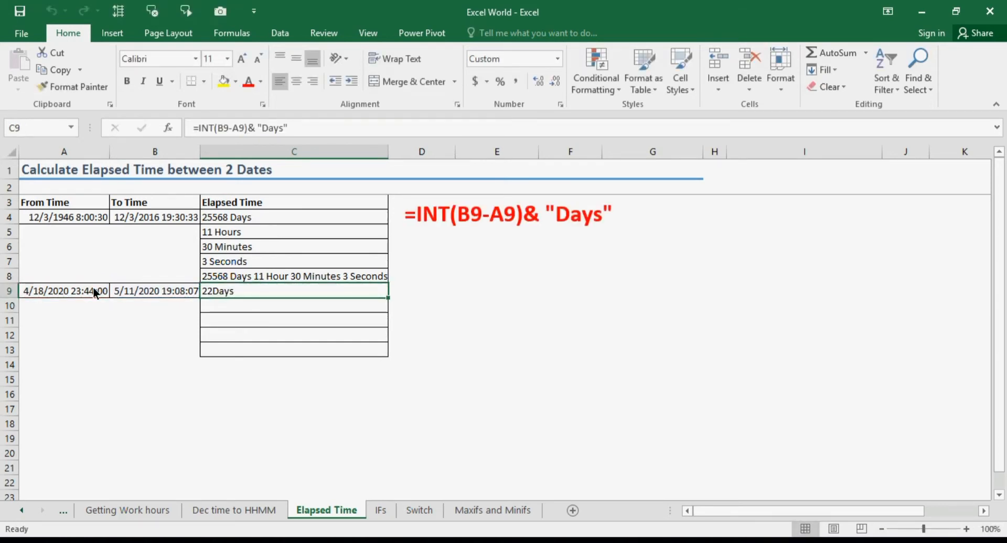
click(264, 128)
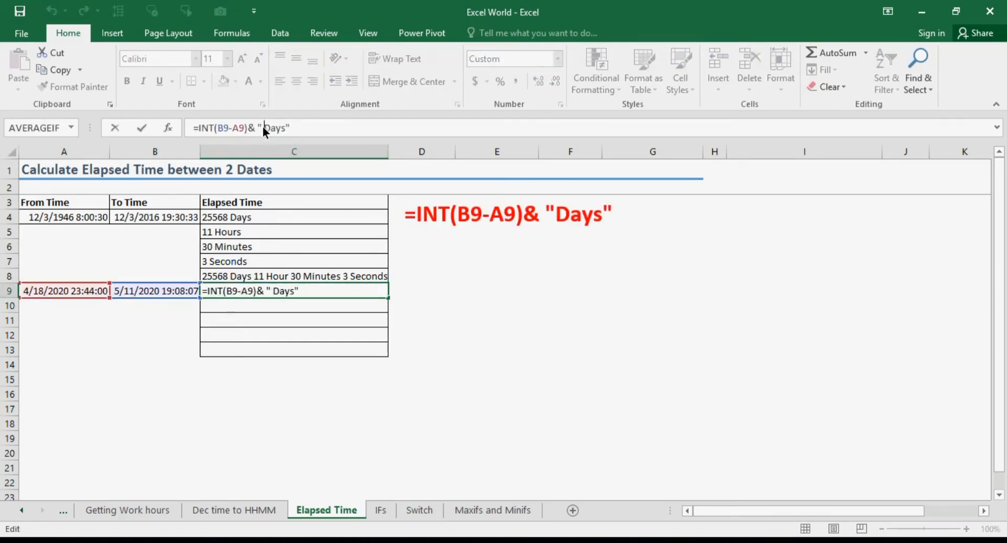
key(Tab)
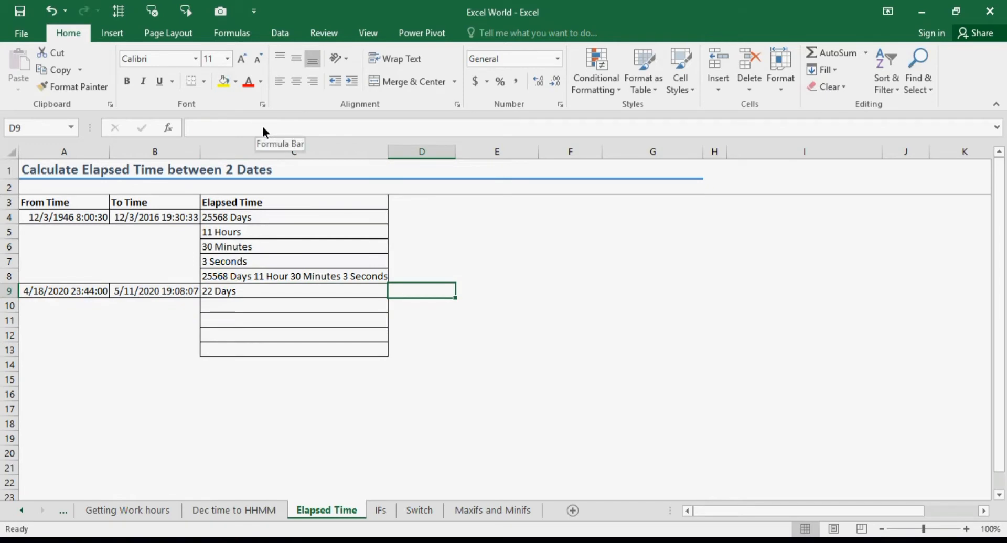
Step: Enter the formula =HOUR(MOD(B9-A9,1))&" Hours" in cell C10 to calculate the remaining hours
key(Down)
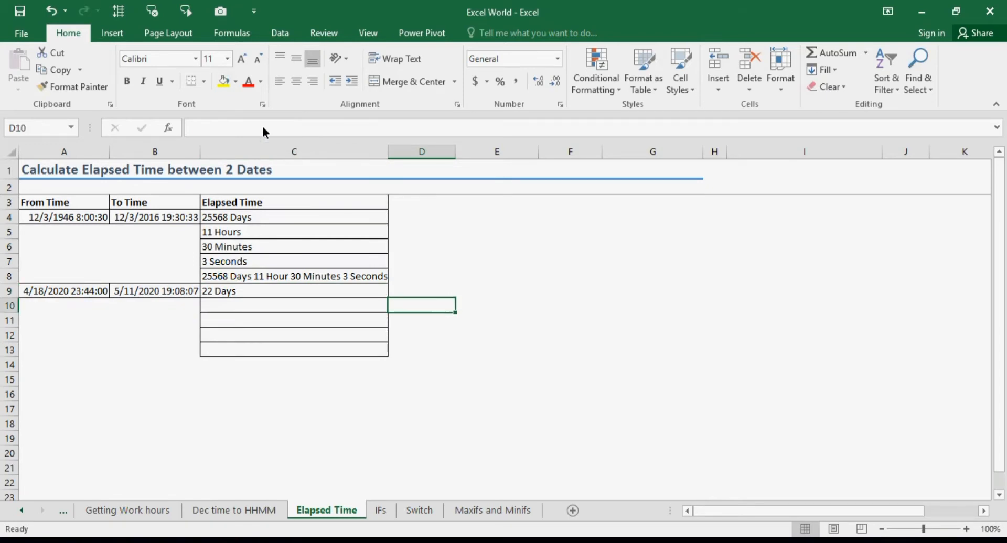
key(Left)
text(=hour)
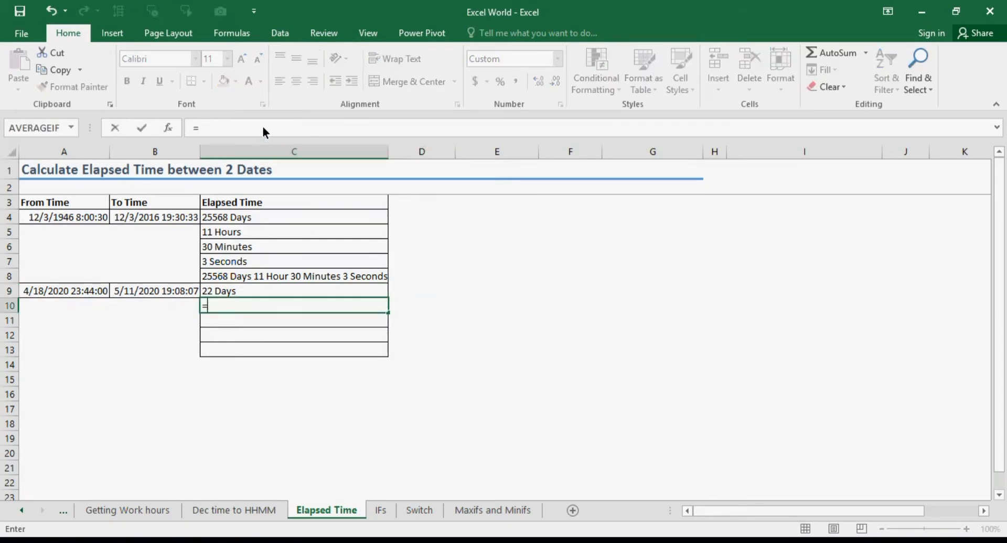
key(Tab)
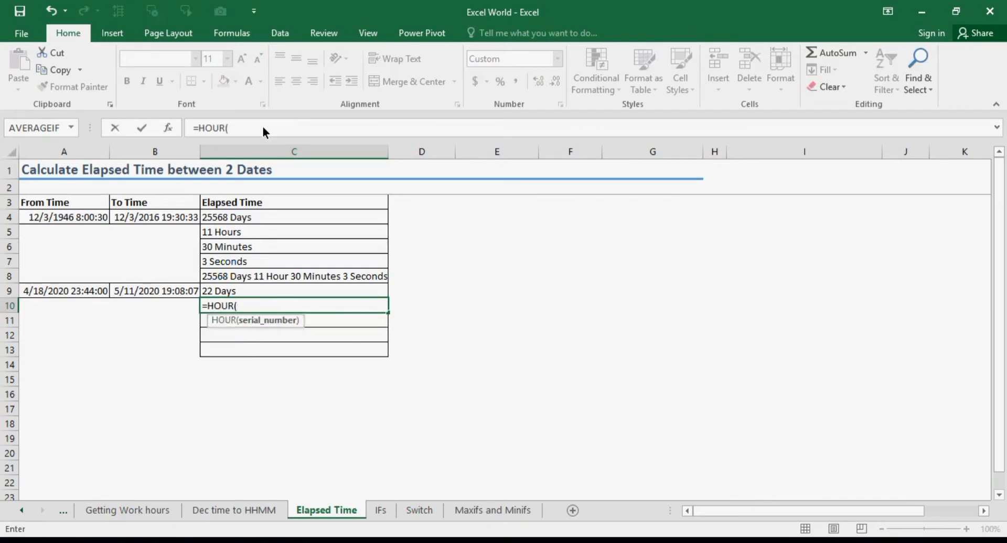
text(mod)
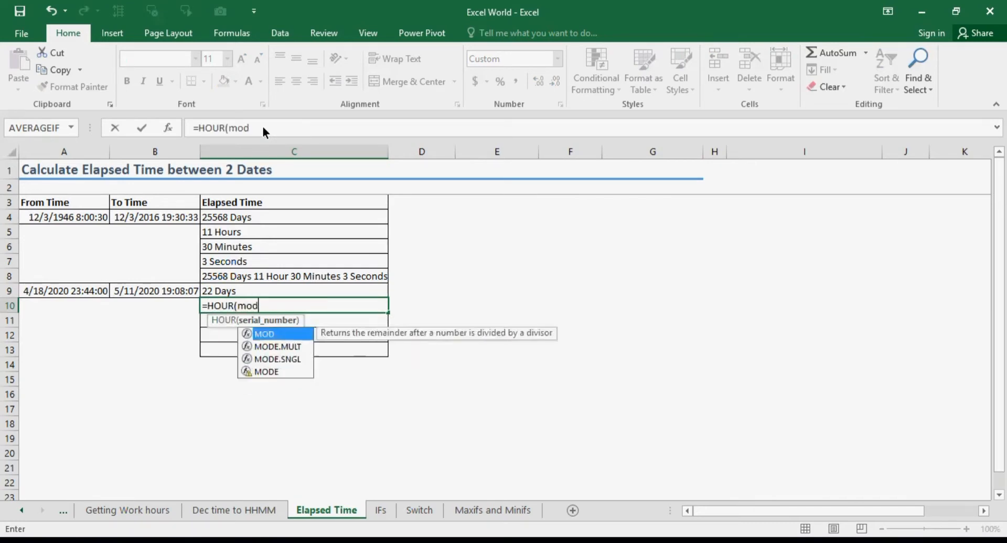
key(Tab)
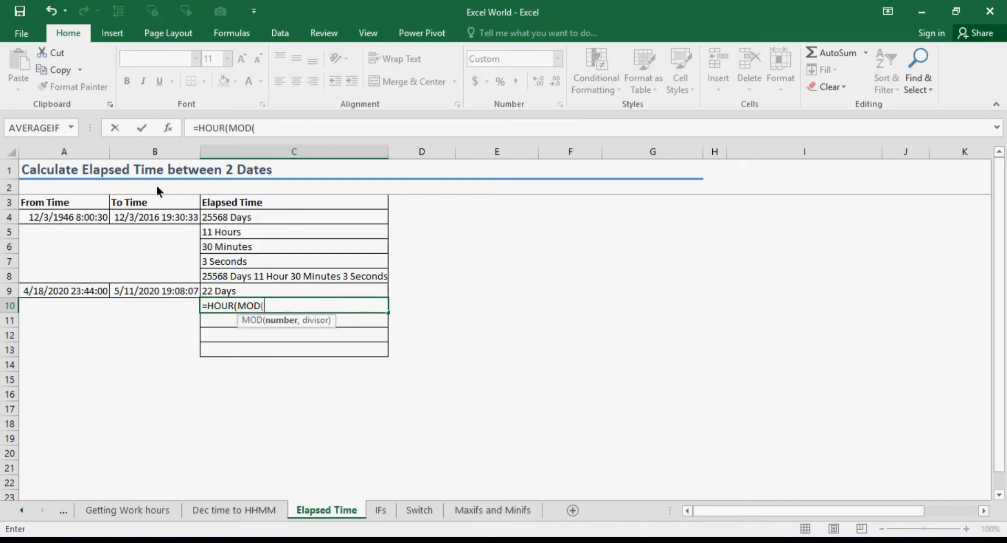
click(146, 294)
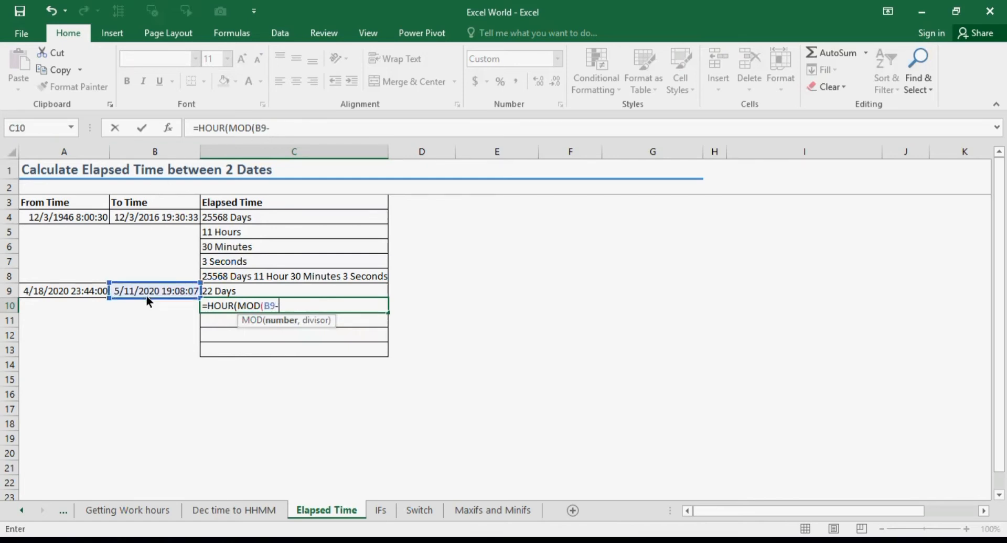
text(-)
click(94, 291)
text(,)
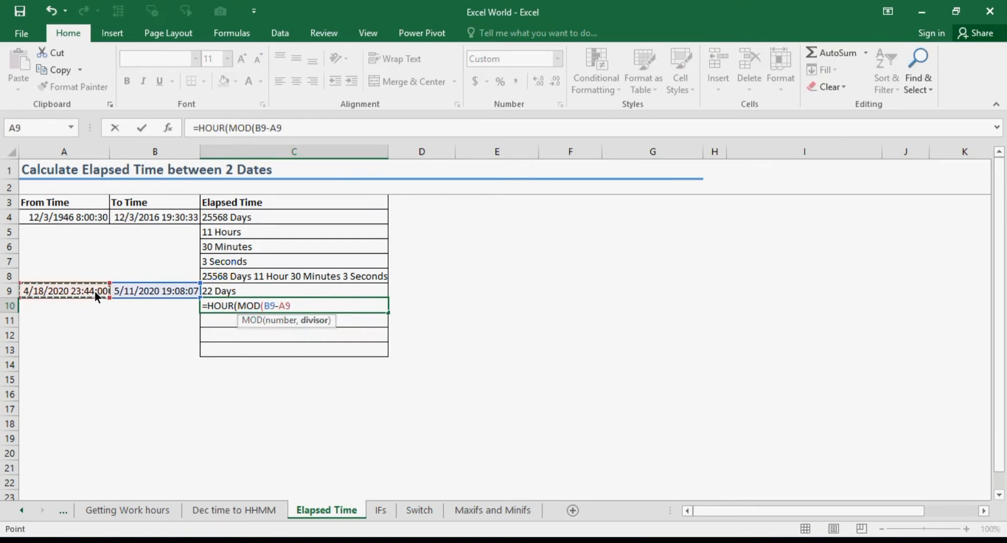
text(1)))
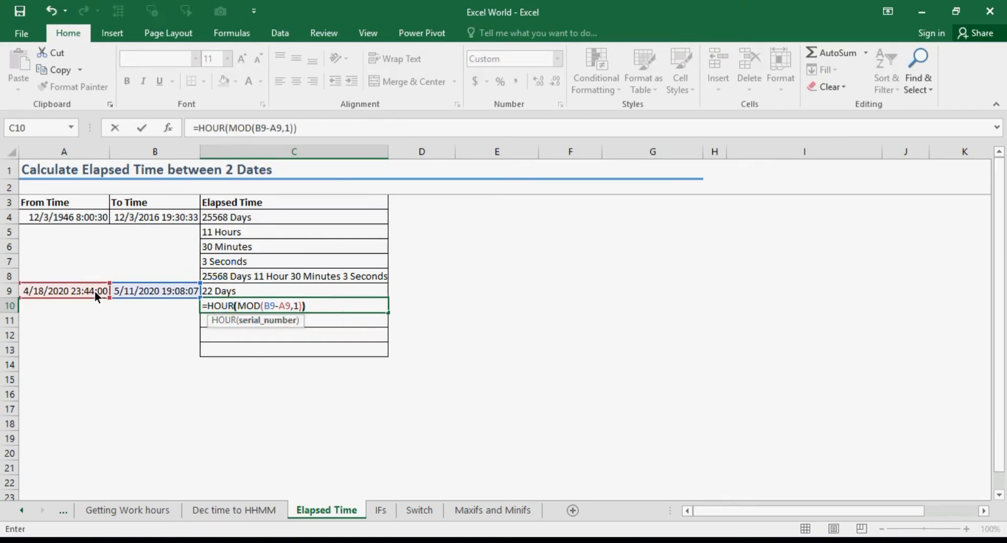
text(&")
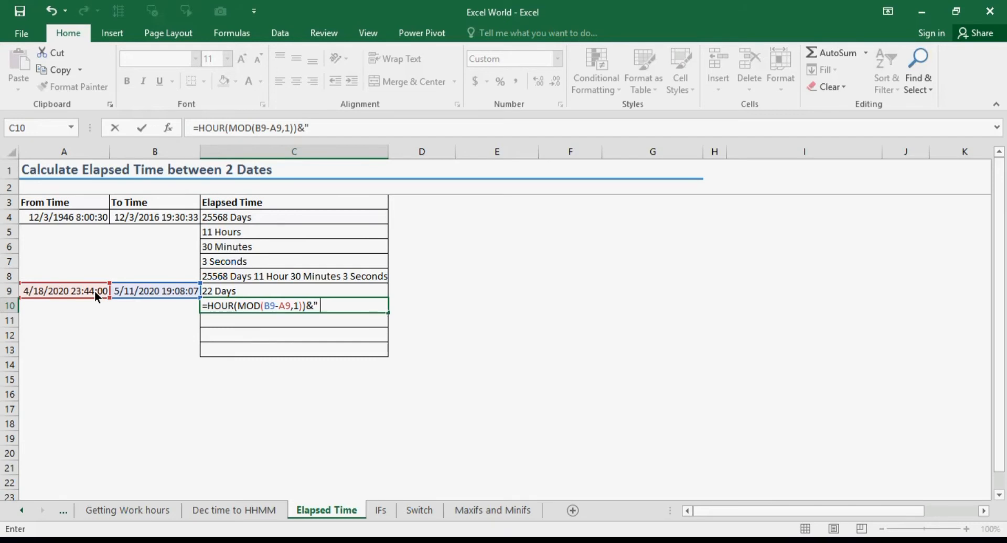
text( Hours")
key(Return)
Step: Enter the formula =MINUTE(MOD(B9-A9,1))&" Minutes" in cell C11 to calculate the remaining minutes
text(=)
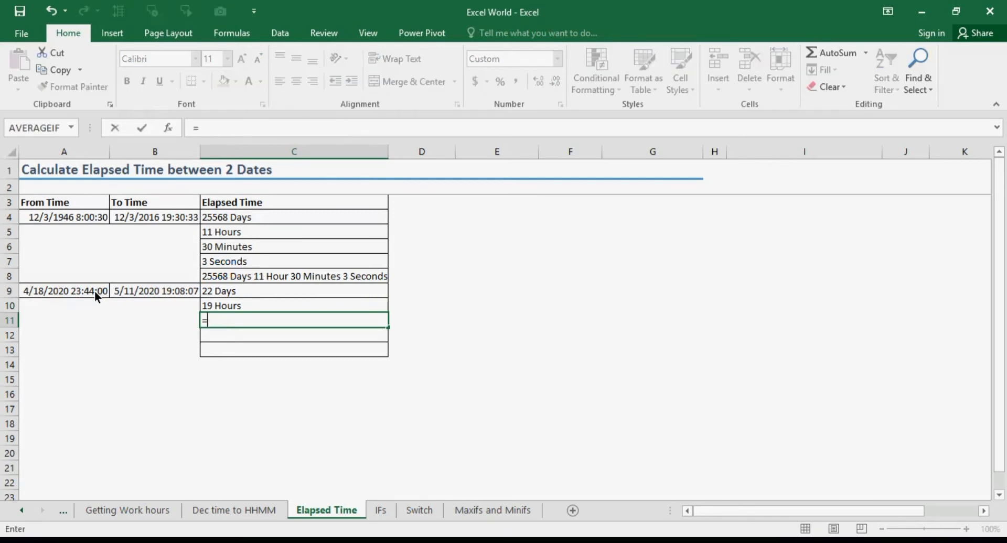
text(minu)
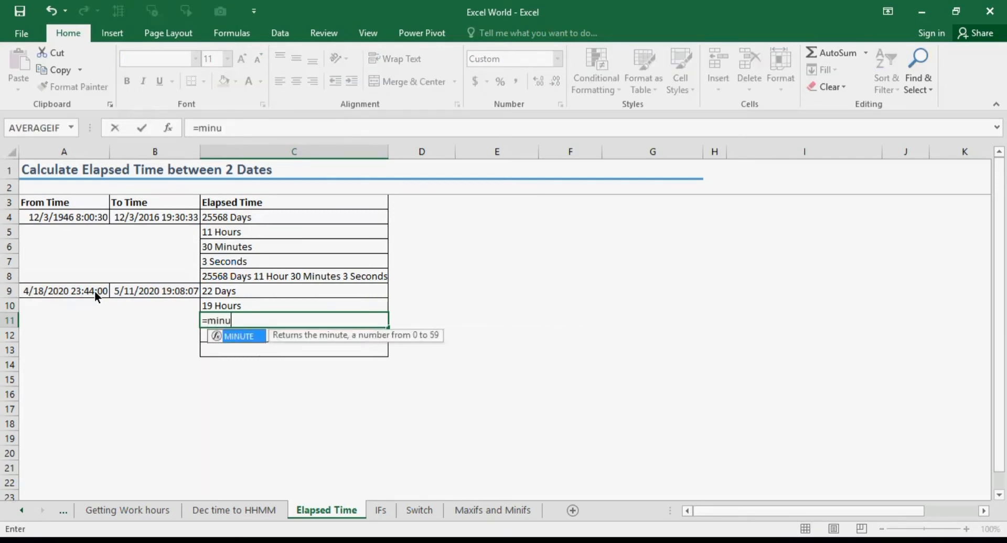
key(Tab)
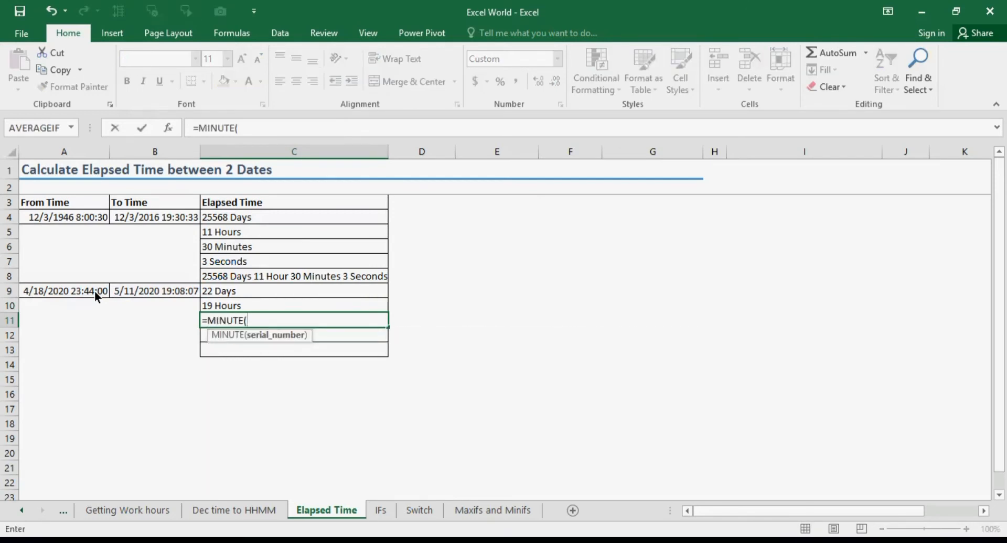
text(mod)
key(Tab)
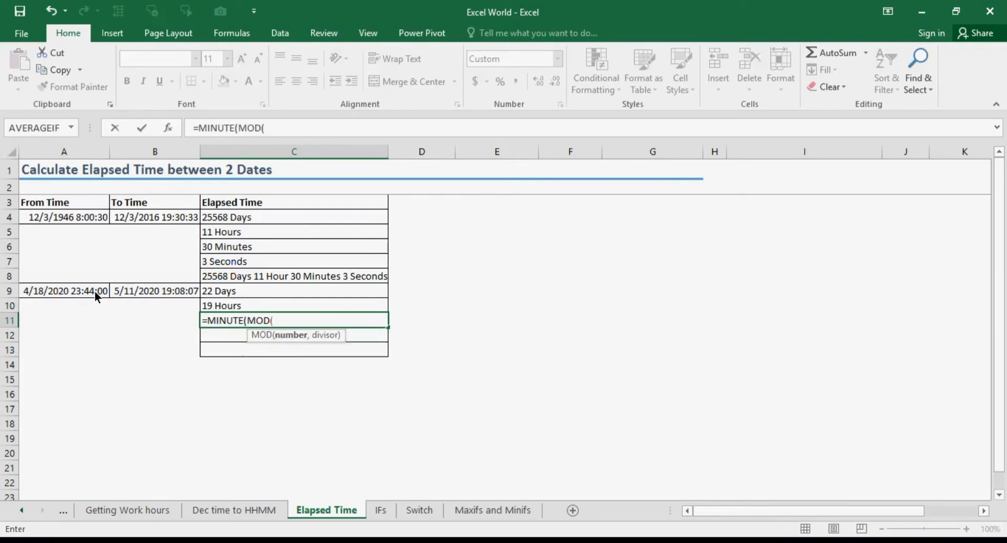
click(134, 291)
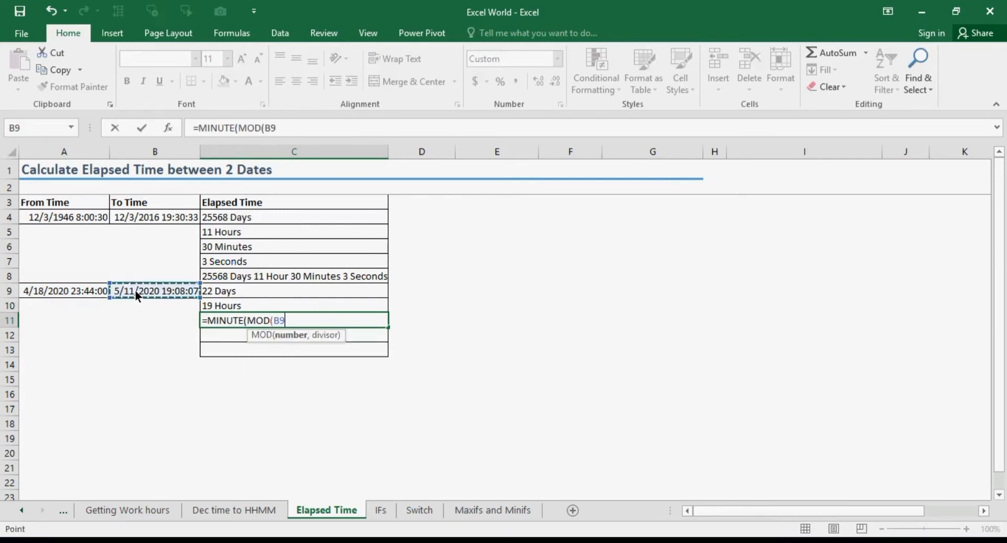
text(-)
click(82, 290)
text(,1)
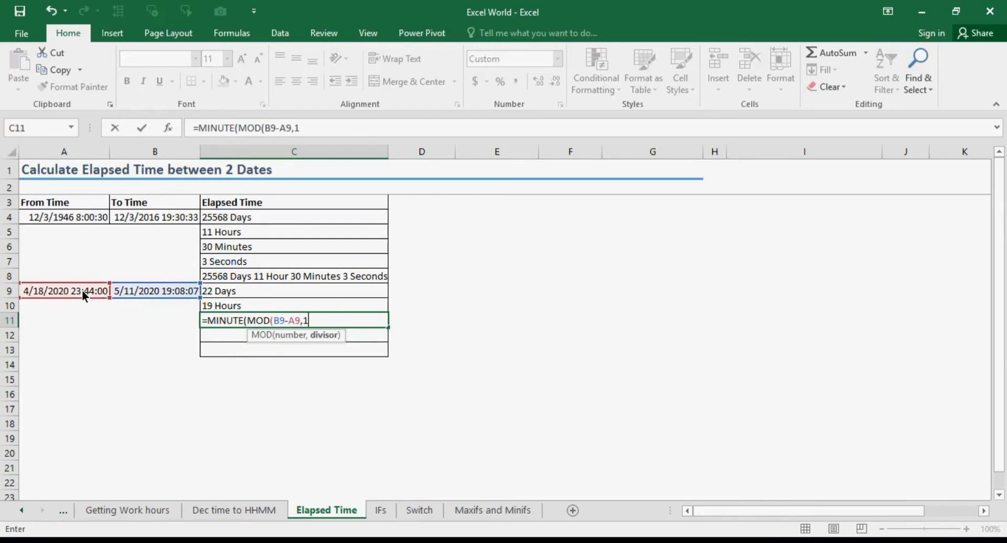
text()))
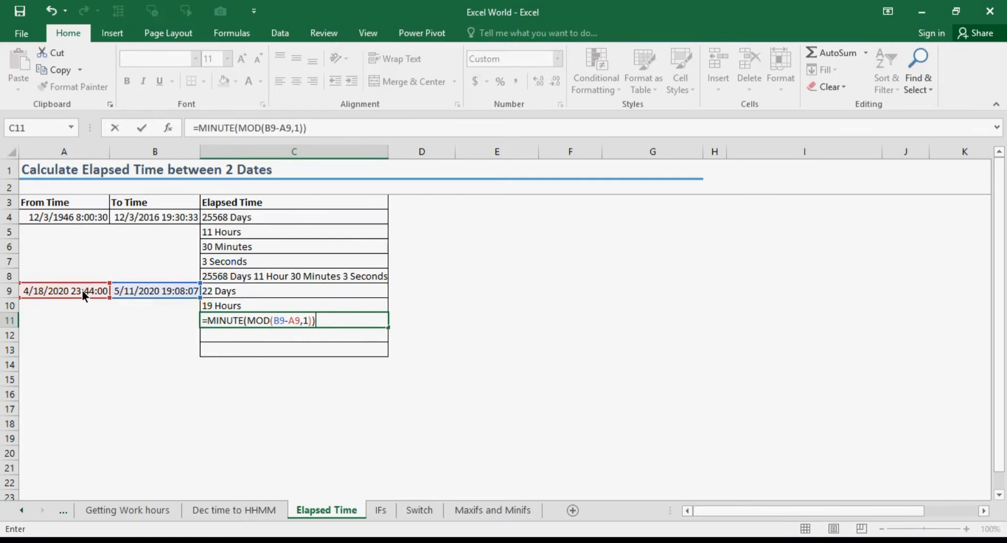
text(&" Minutes)
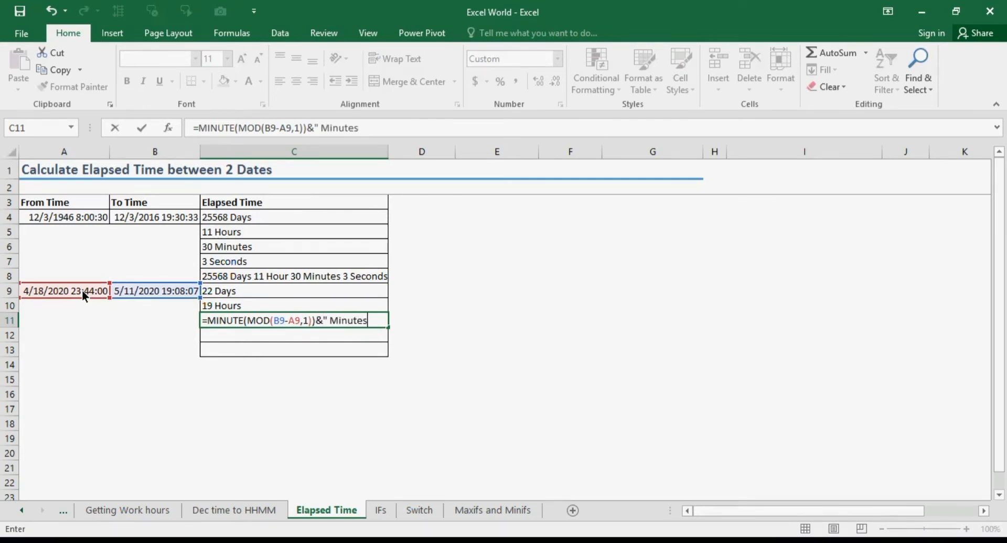
text(")
key(Return)
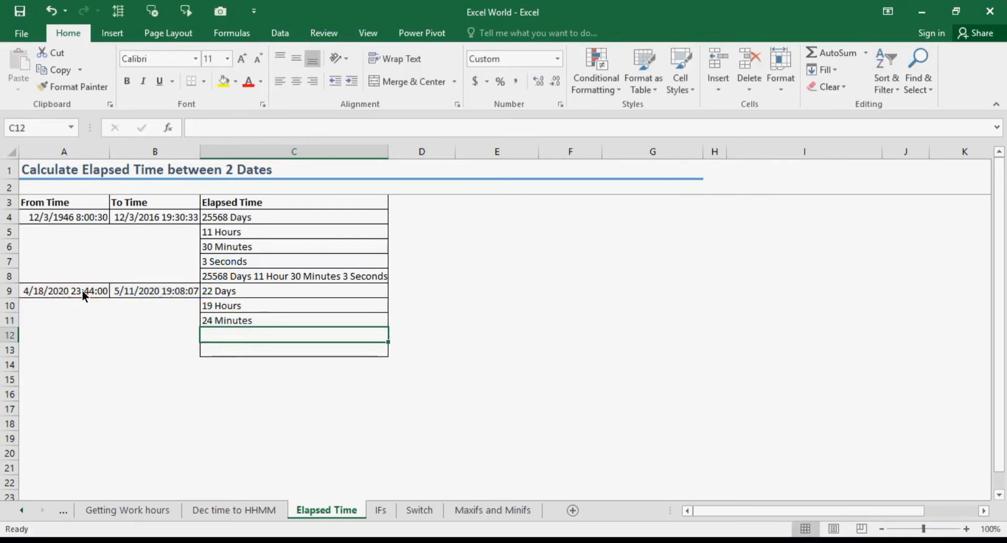
Step: Enter the formula =SECOND(MOD(B9-A9,1))& " Seconds" in cell C12 to calculate the remaining seconds
text(=se)
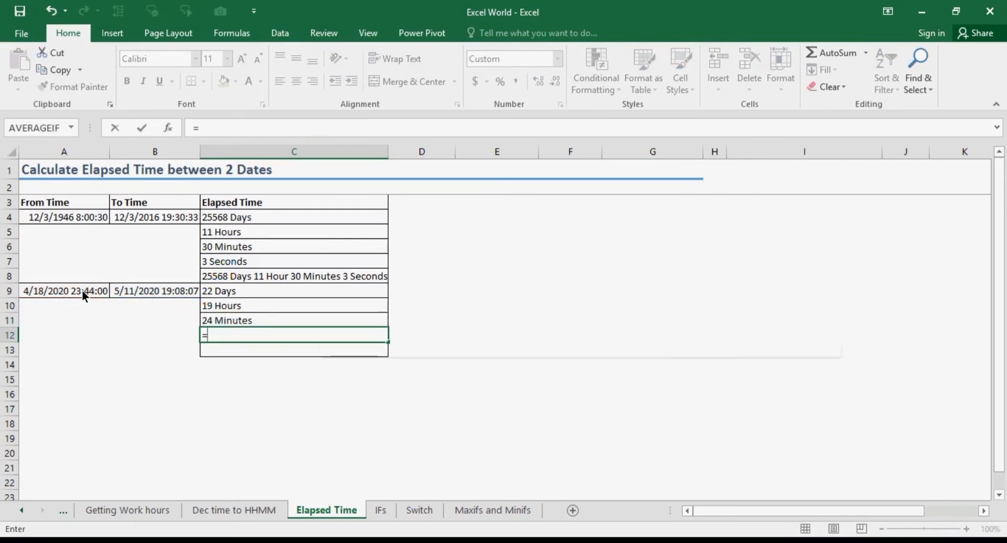
key(Down)
key(Down)
key(Down)
key(Tab)
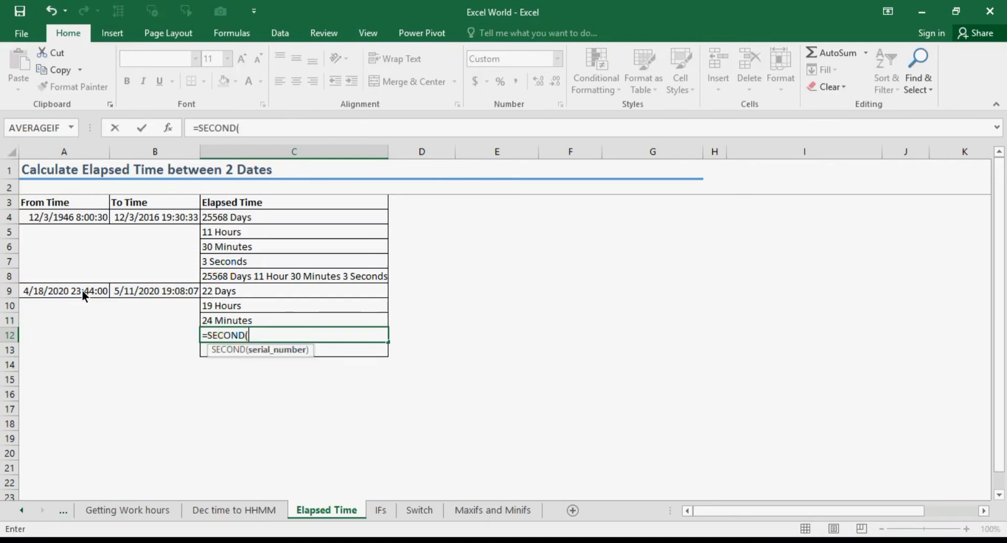
text(mo)
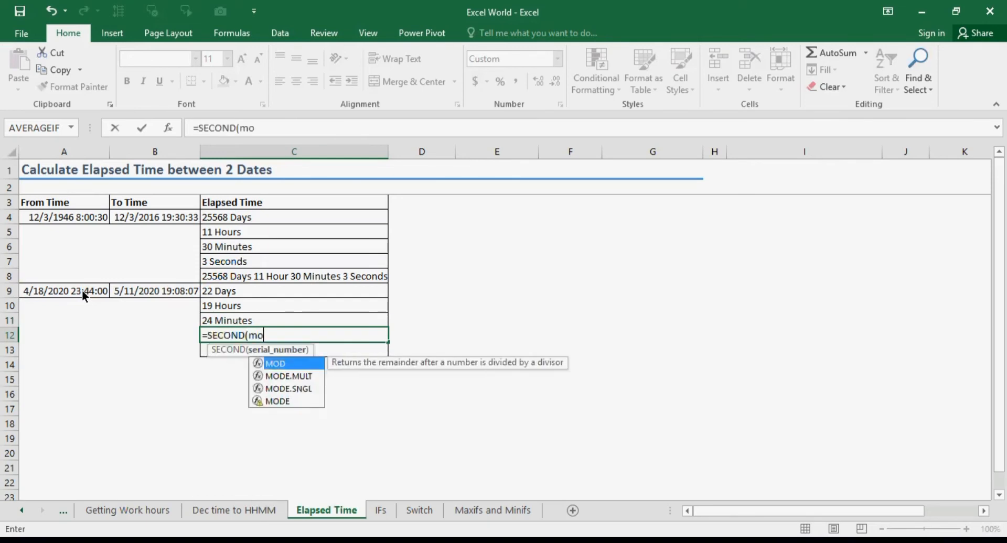
key(Tab)
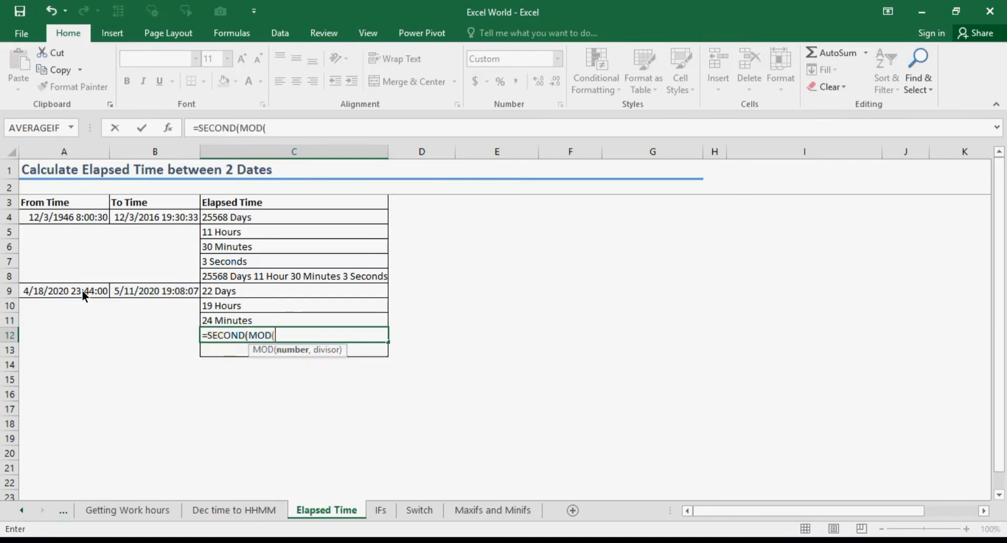
click(171, 289)
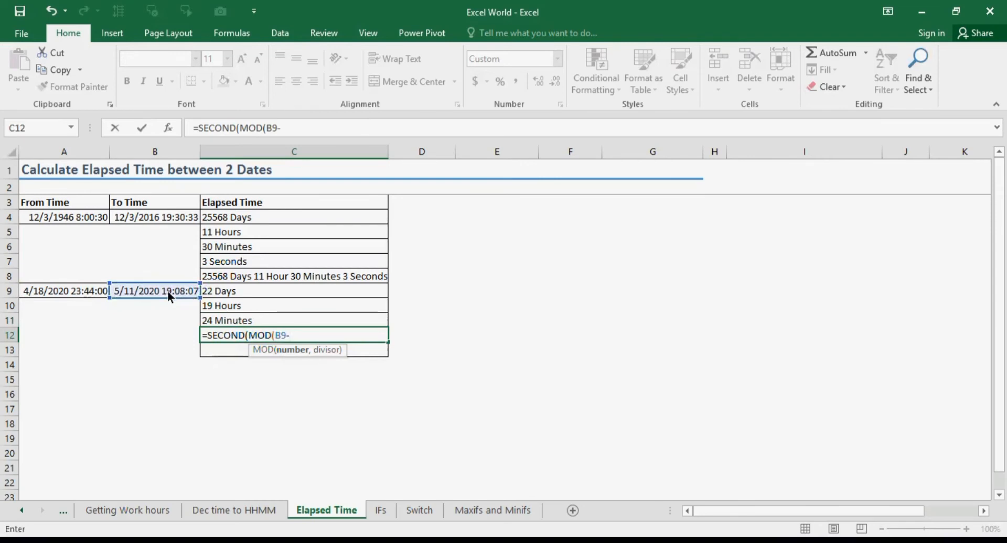
text(-)
click(86, 291)
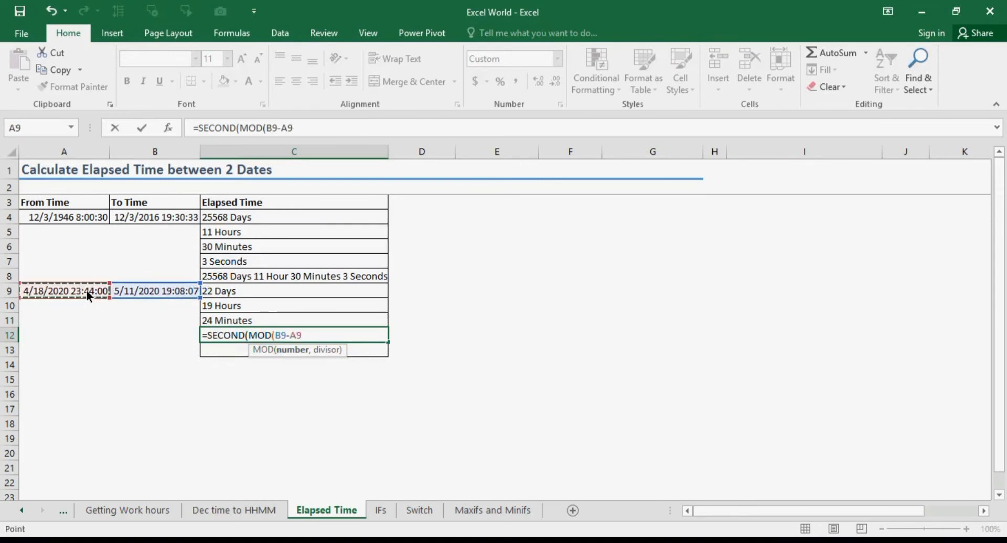
text())
key(BackSpace)
text(,)
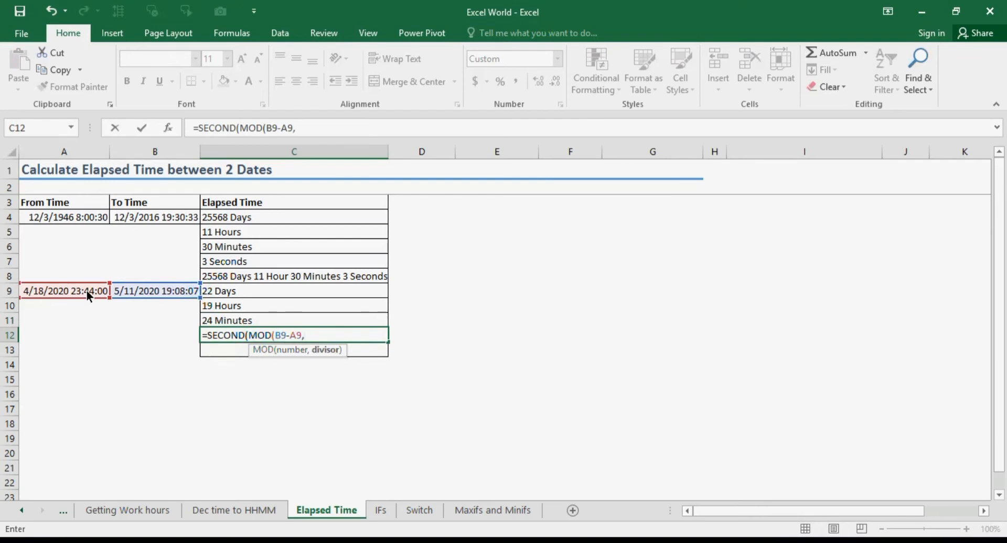
text(1)))
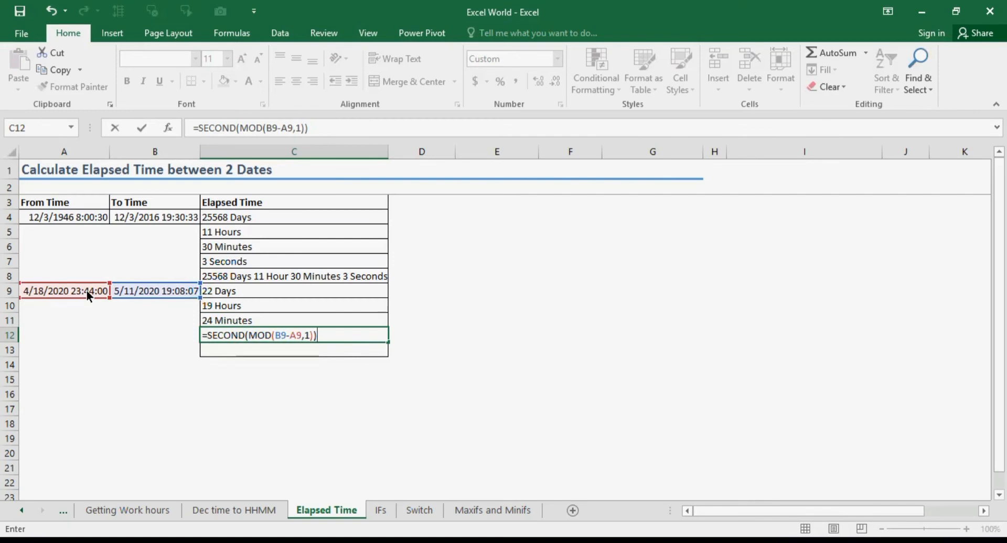
text(& "Se)
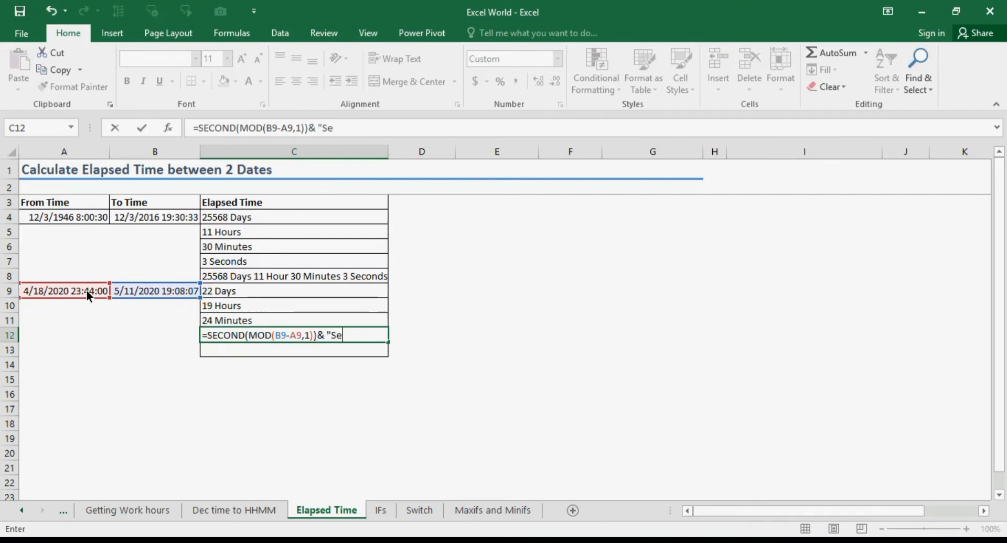
key(BackSpace)
key(BackSpace)
text(Seconds")
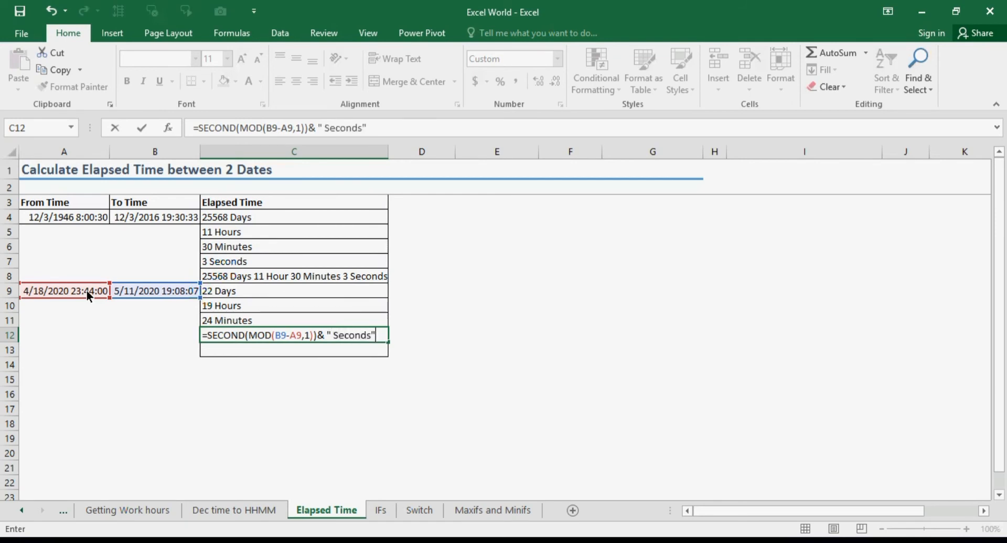
key(Return)
Step: Review the days, hours, minutes and seconds formulas in cells C9 through C12
key(Up)
key(Up)
key(Up)
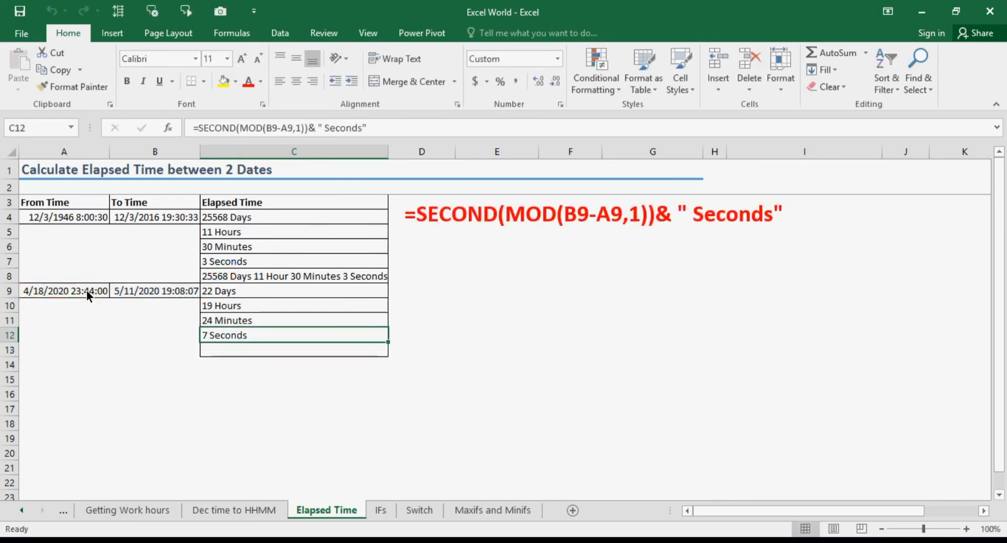
key(Up)
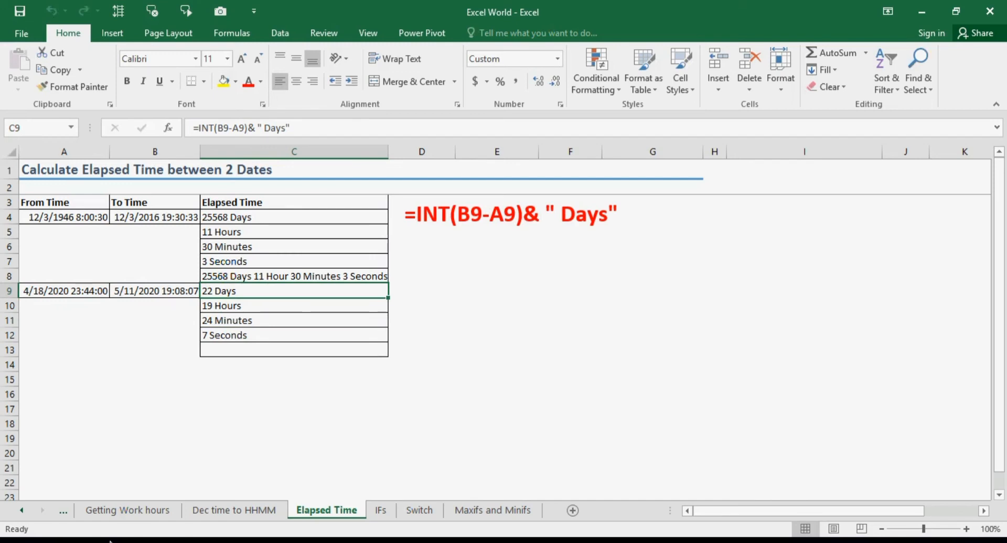
key(Down)
key(Down)
key(Down)
key(Down)
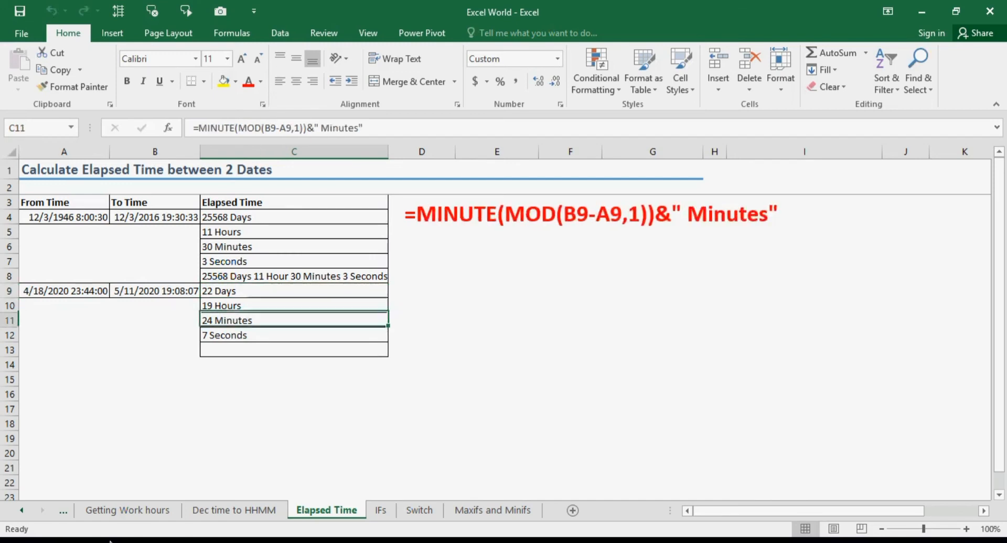
Step: Enter the formula =C9&" "&C10&" "&C11&" "&C12 in cell C13 to join the elapsed time parts with spaces
text(=)
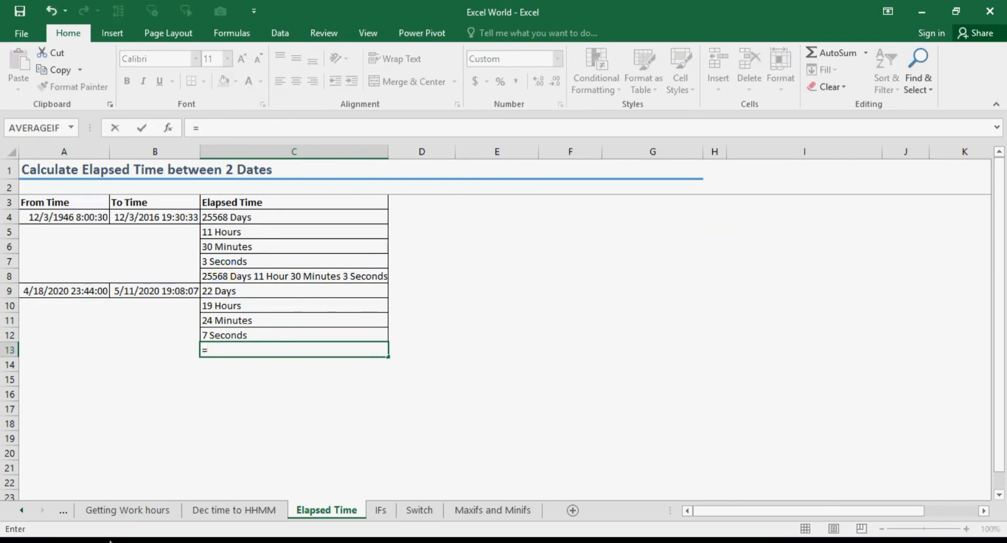
key(Up)
key(Up)
key(Up)
key(Up)
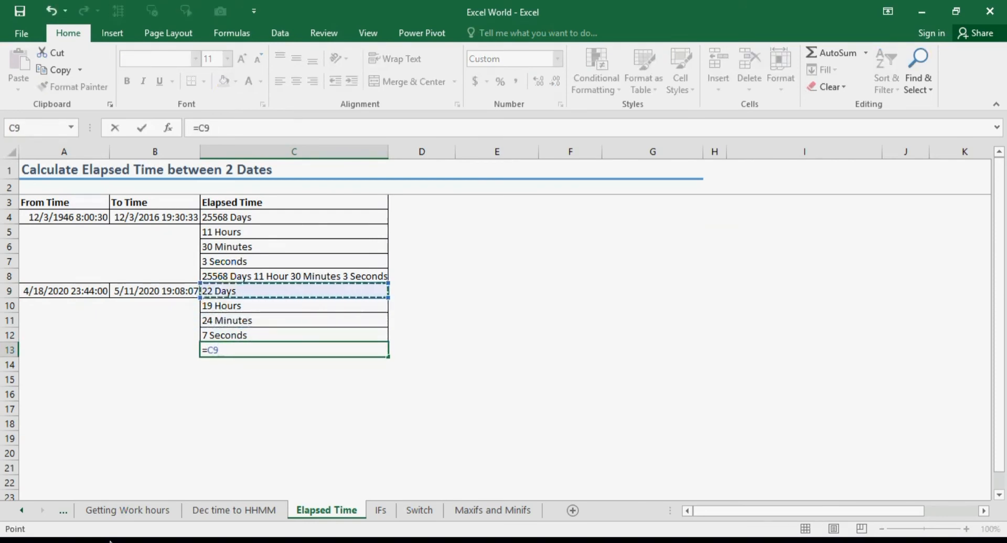
text(&)
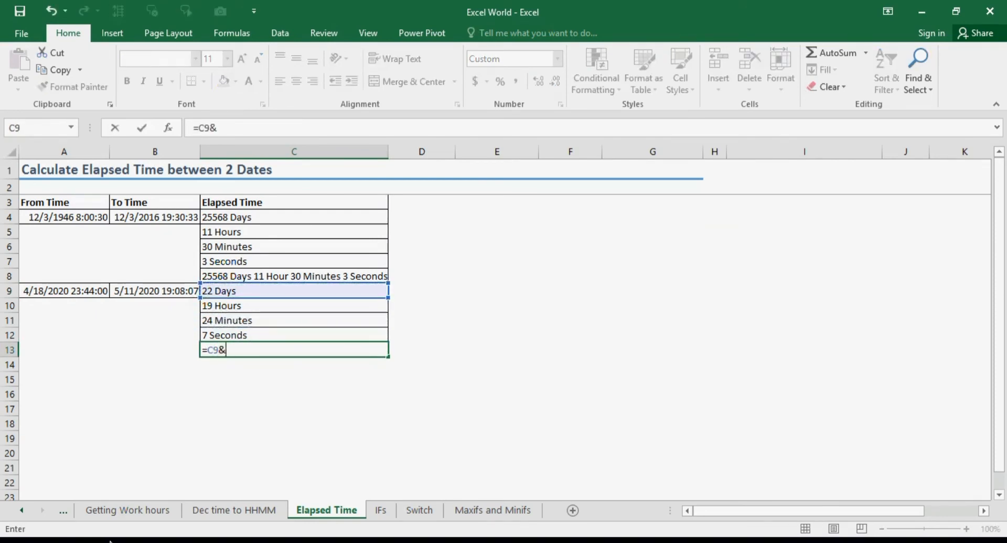
text(" "&)
click(211, 129)
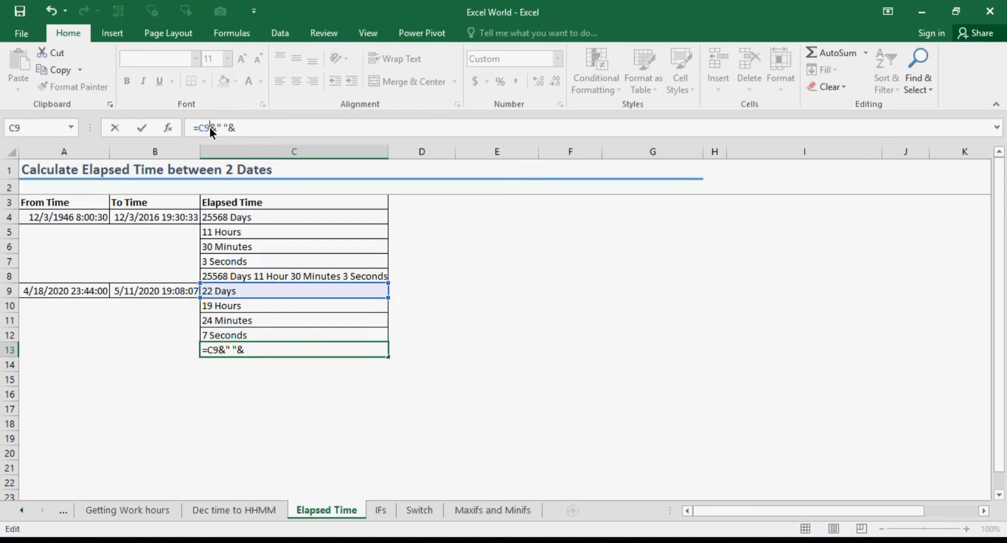
key(ctrl+c)
click(220, 311)
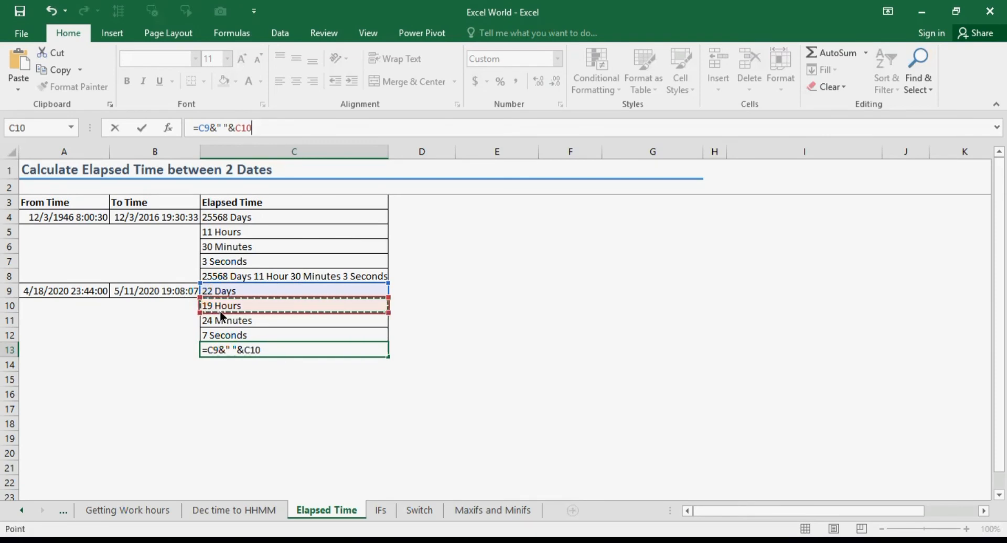
key(ctrl+v)
click(232, 324)
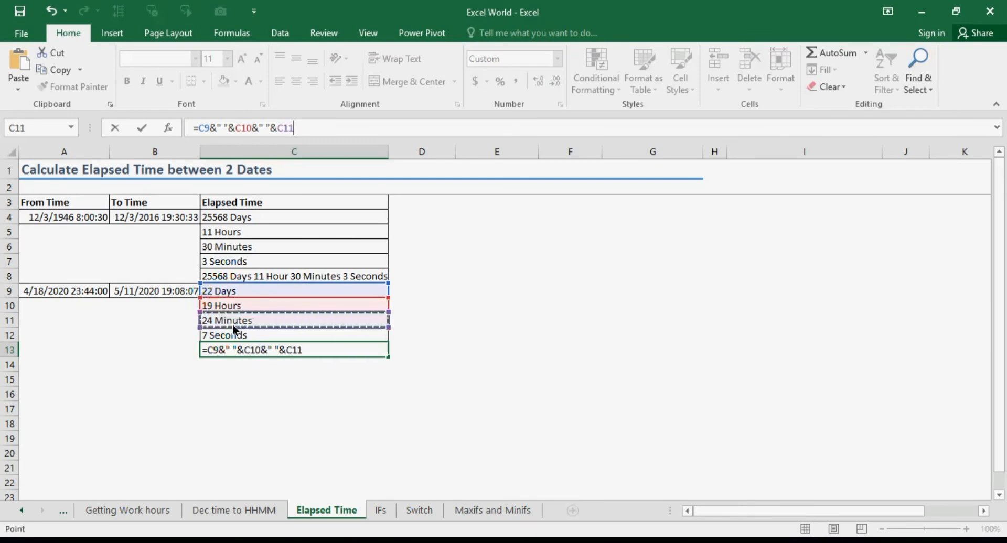
key(ctrl+v)
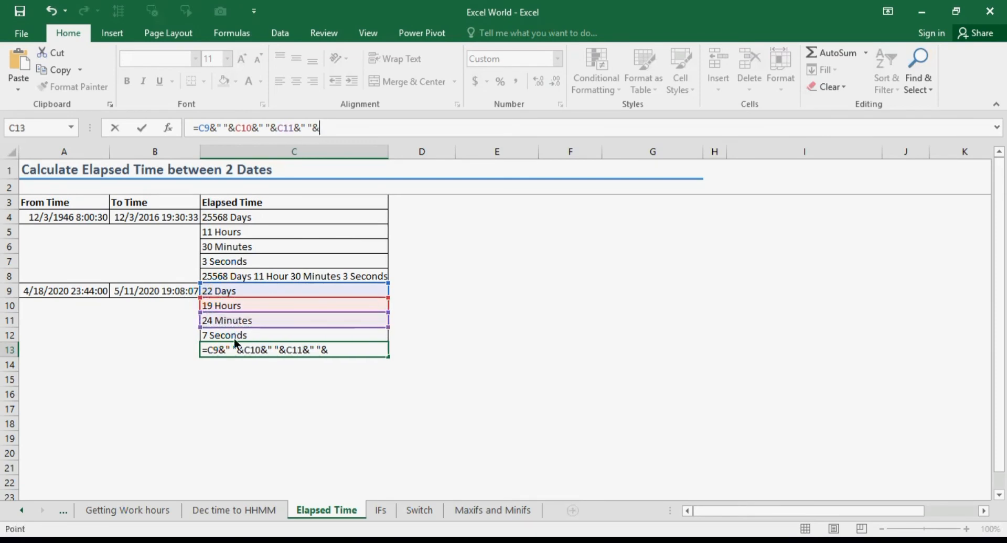
click(234, 338)
key(Return)
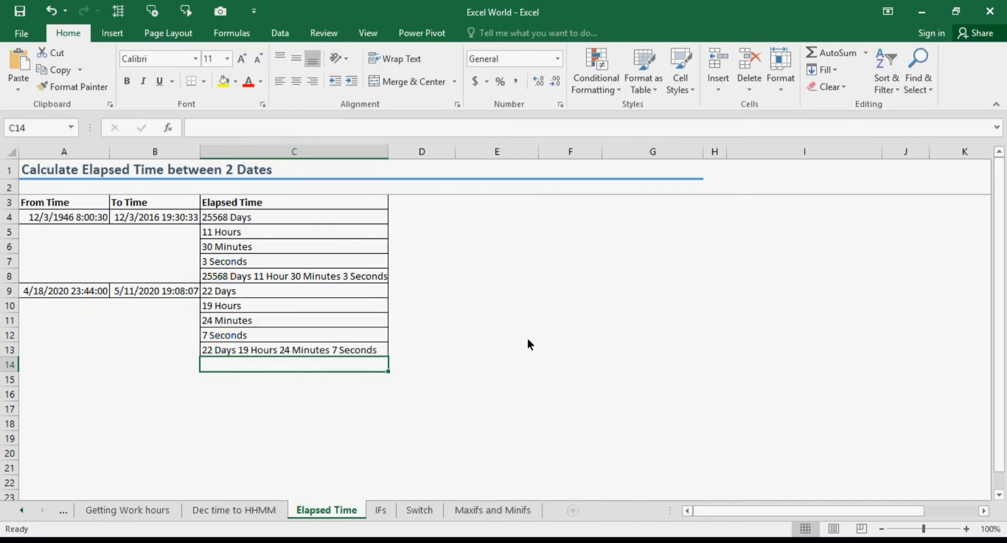
Step: Examine the formulas in cells C9 through C13 and the single combined elapsed time formula in C8
click(320, 296)
click(320, 308)
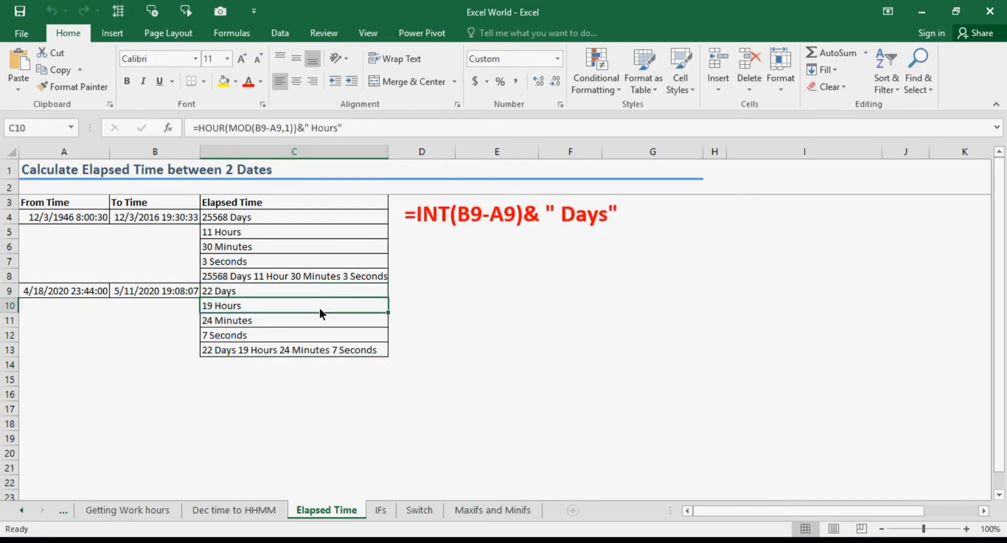
click(315, 322)
click(313, 334)
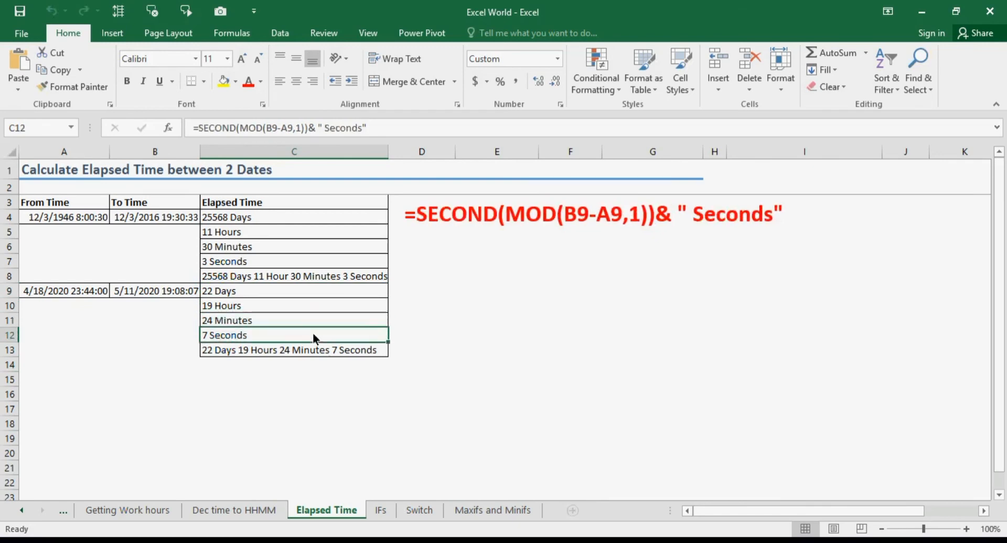
click(311, 350)
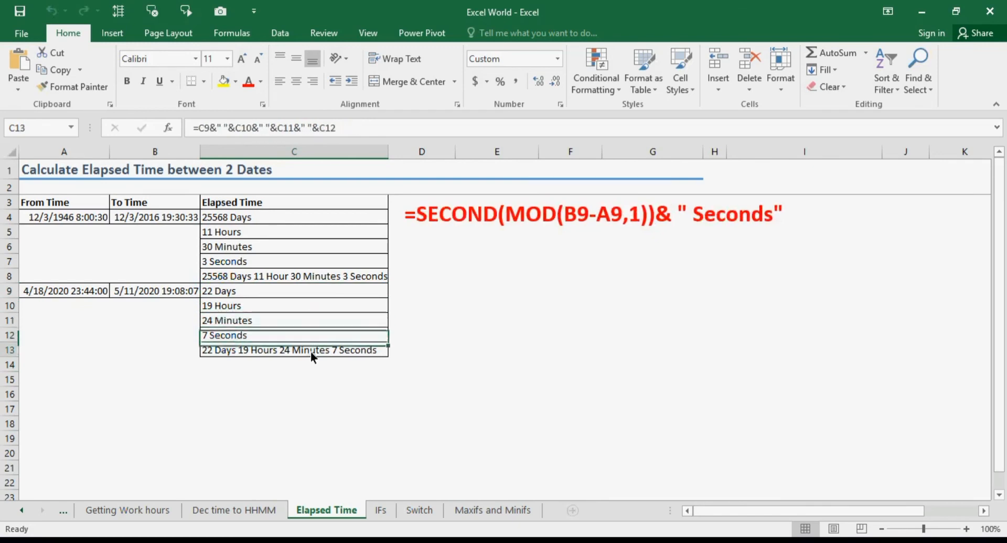
click(339, 281)
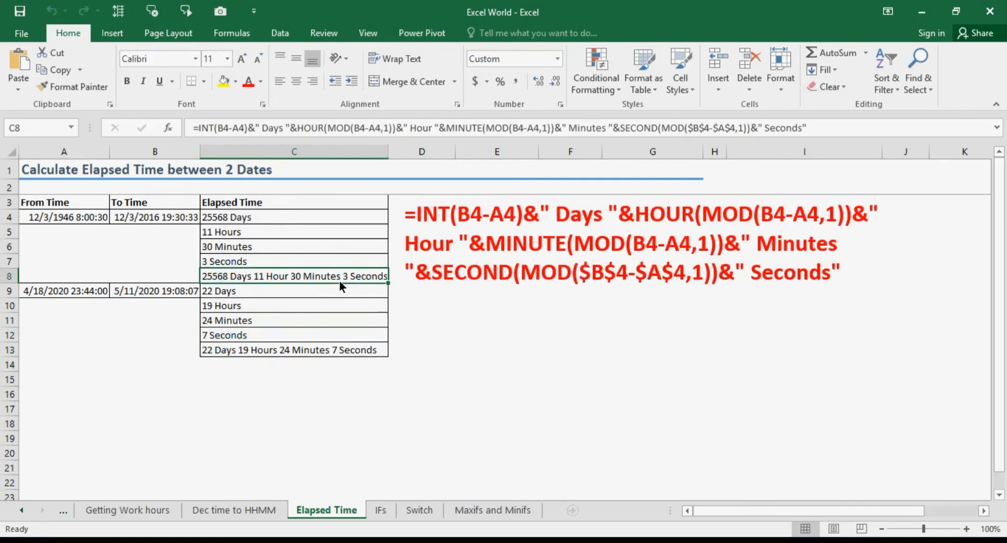